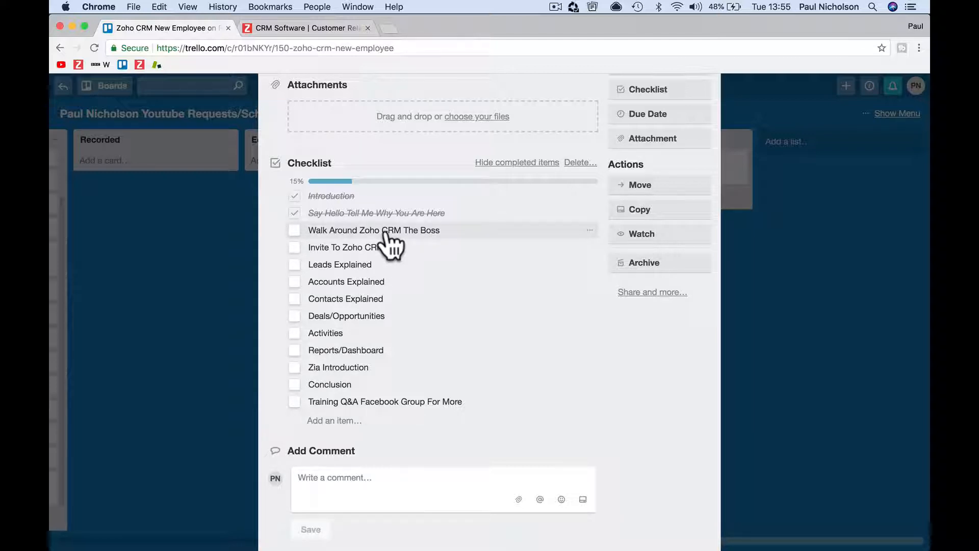
# Switch to the Zoho CRM website, access the CRM and open the Deals module
pyautogui.click(325, 26)
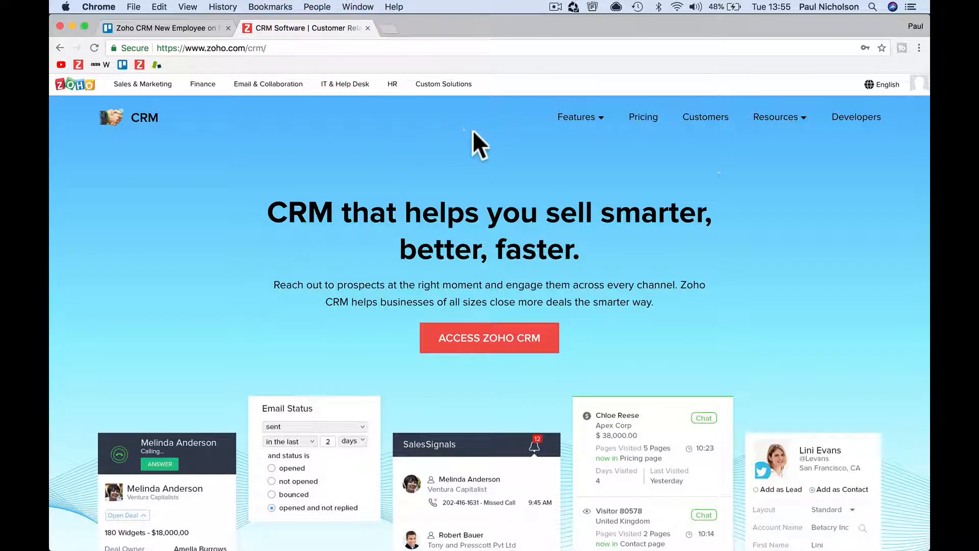
pyautogui.click(508, 336)
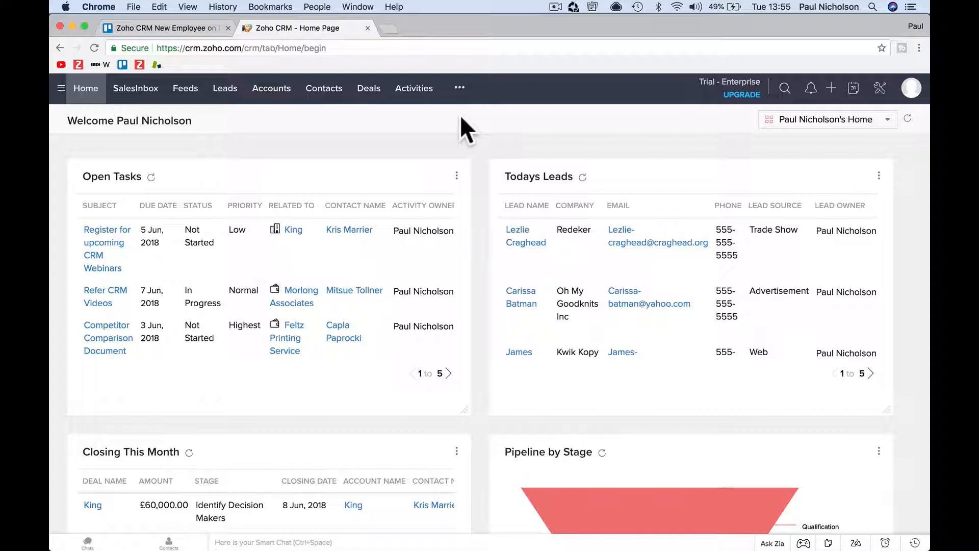
pyautogui.click(368, 89)
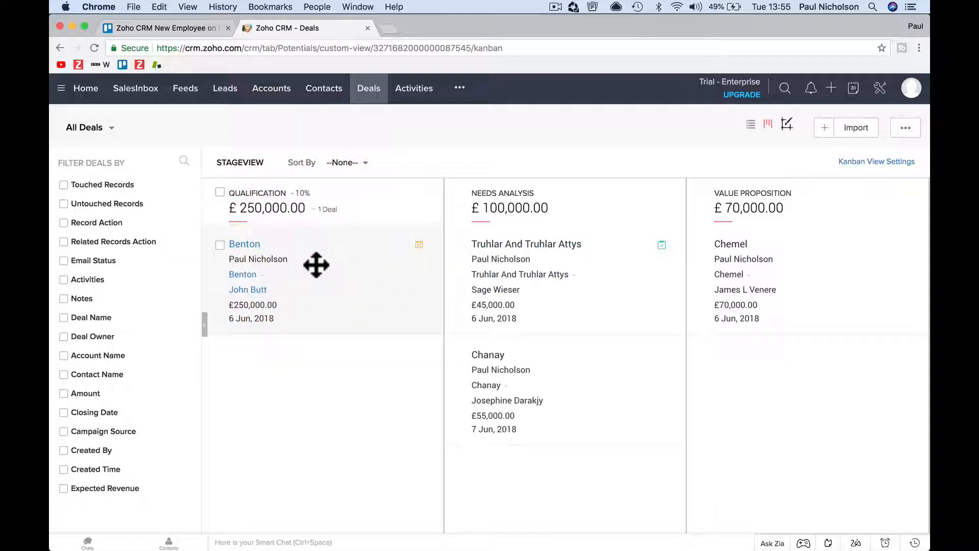
pyautogui.click(325, 241)
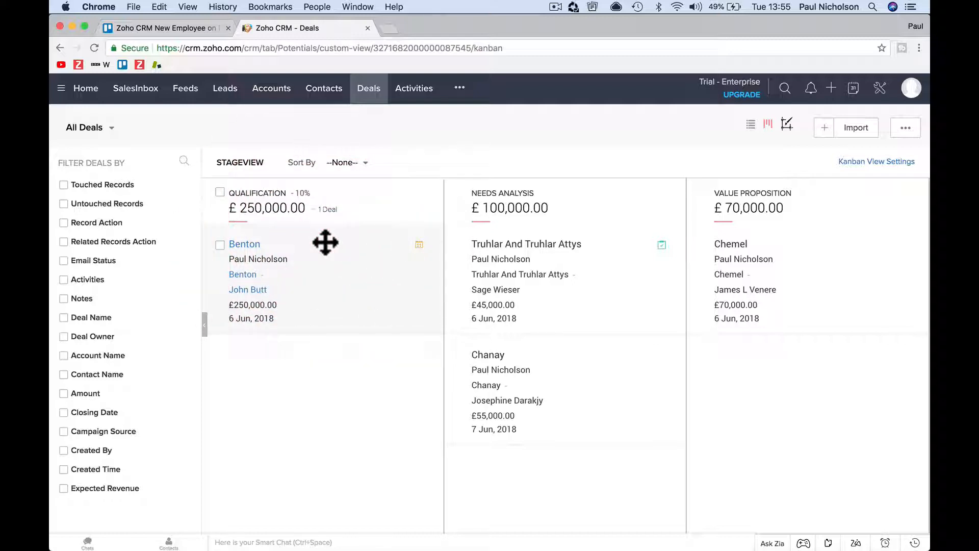
pyautogui.click(396, 121)
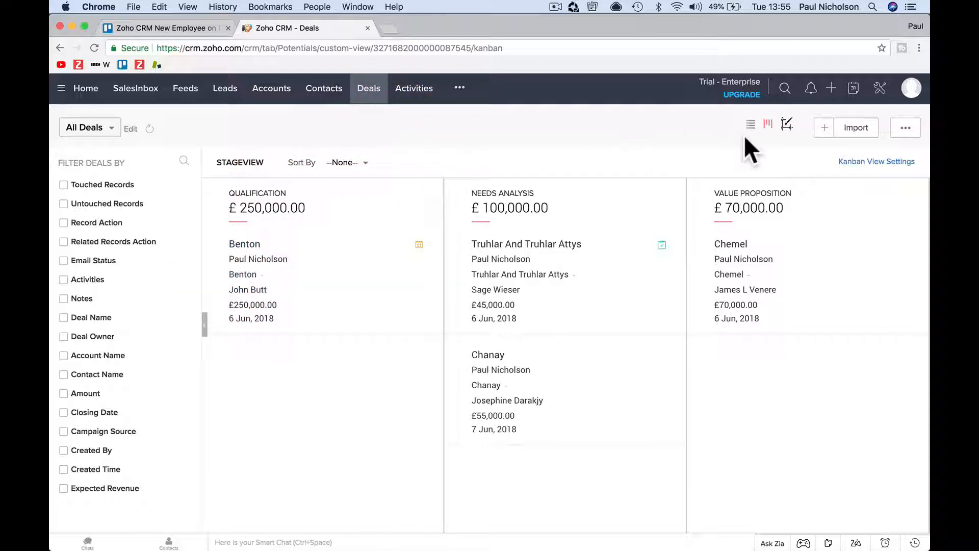
# View the CRM's Setup page and go to the Contacts list
pyautogui.click(879, 88)
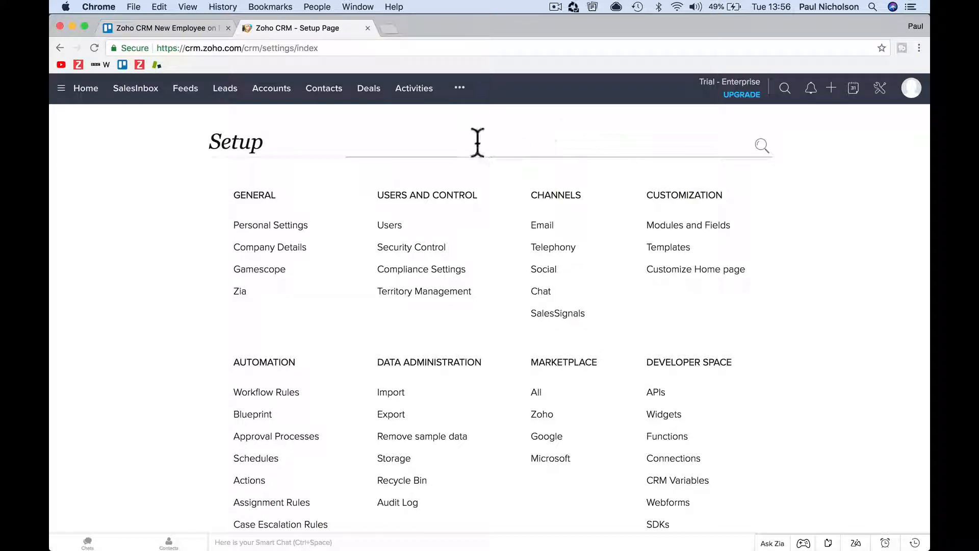
pyautogui.click(325, 92)
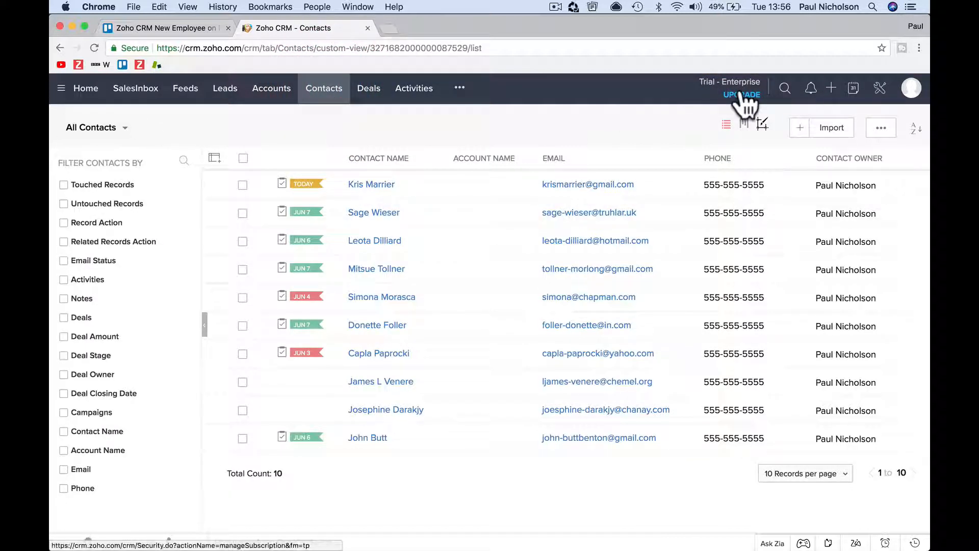
# Check the subscription edition in the account profile details and close them again
pyautogui.click(903, 96)
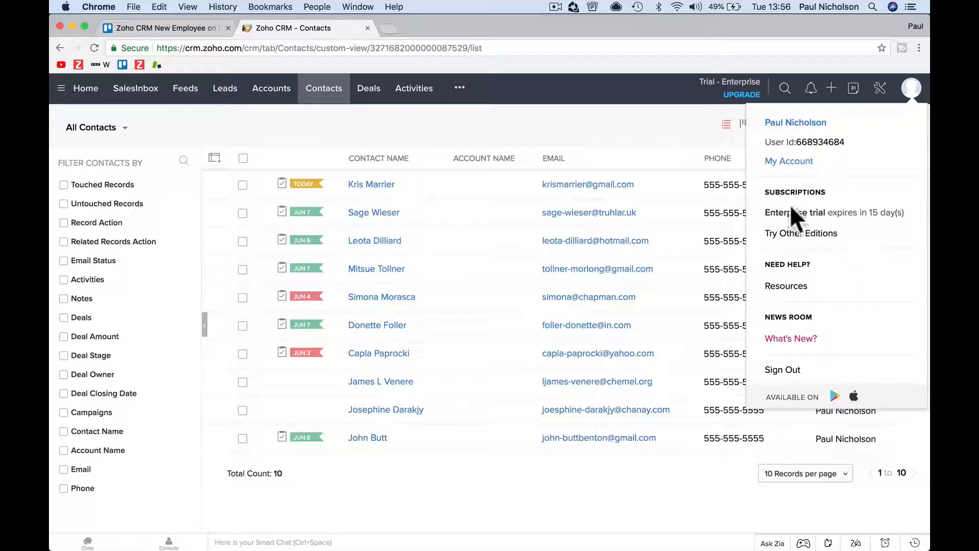
pyautogui.moveTo(765, 212); pyautogui.dragTo(830, 212)
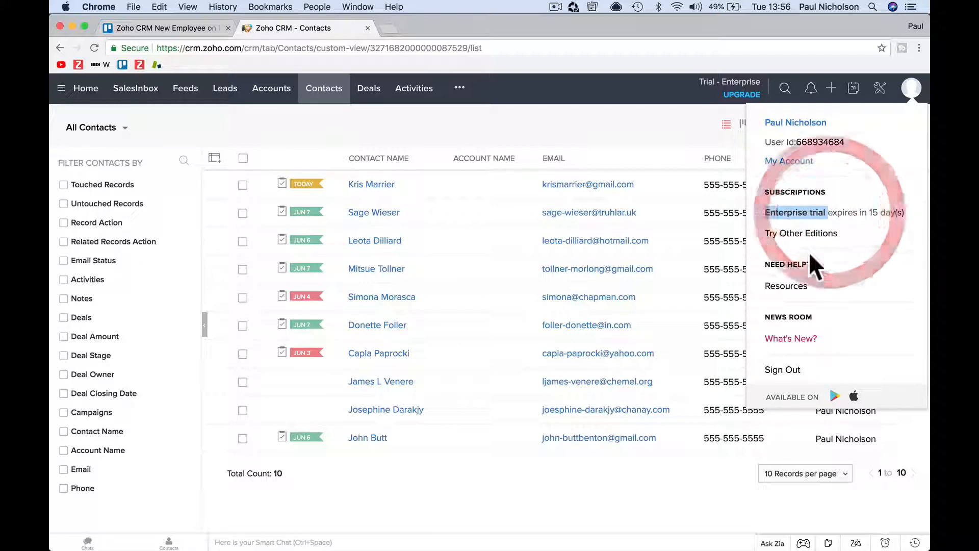
pyautogui.click(558, 123)
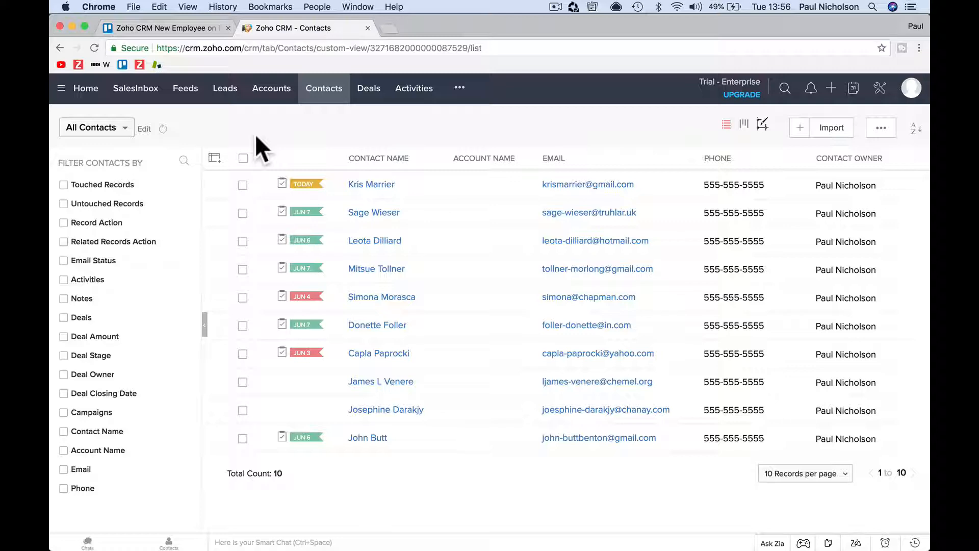
# Browse the Accounts, Leads, Activities and Reports modules in turn
pyautogui.click(260, 101)
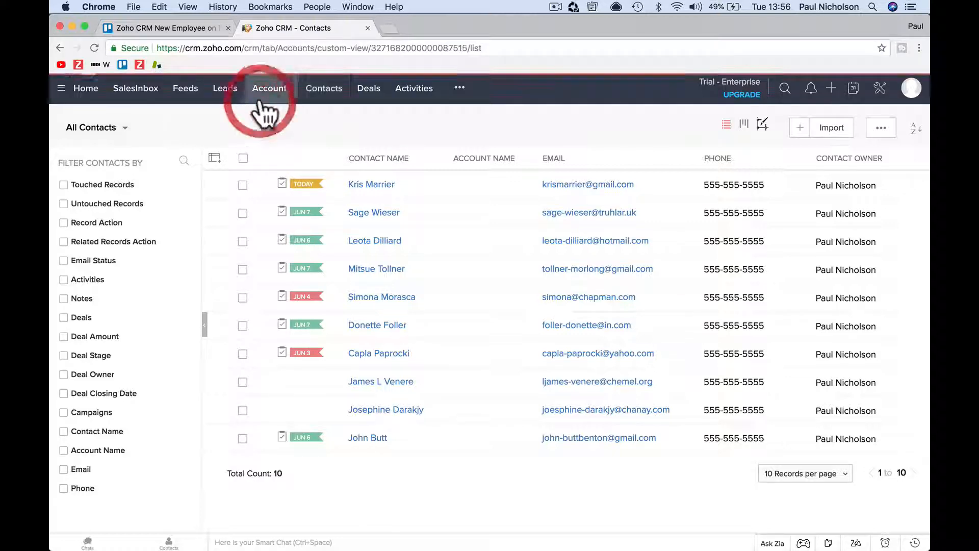
pyautogui.click(227, 102)
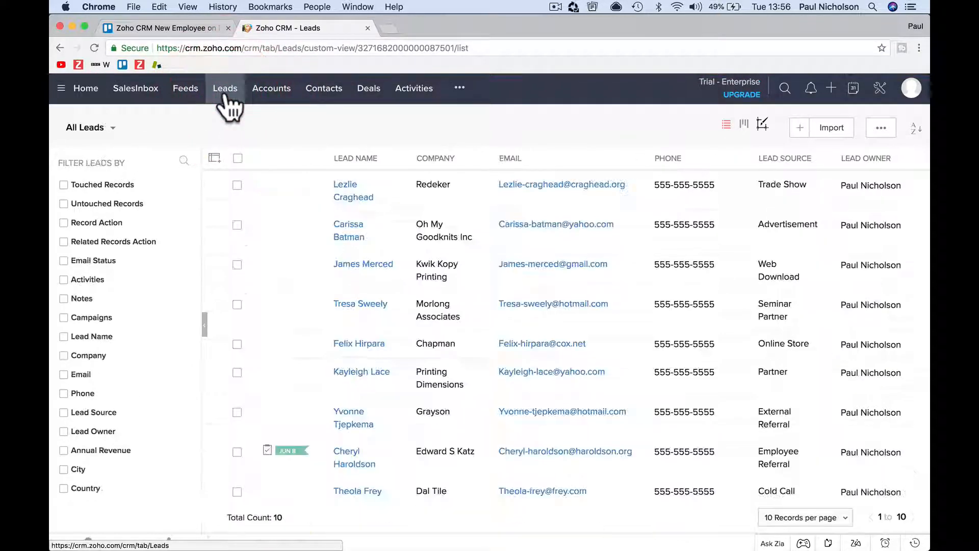
pyautogui.click(415, 104)
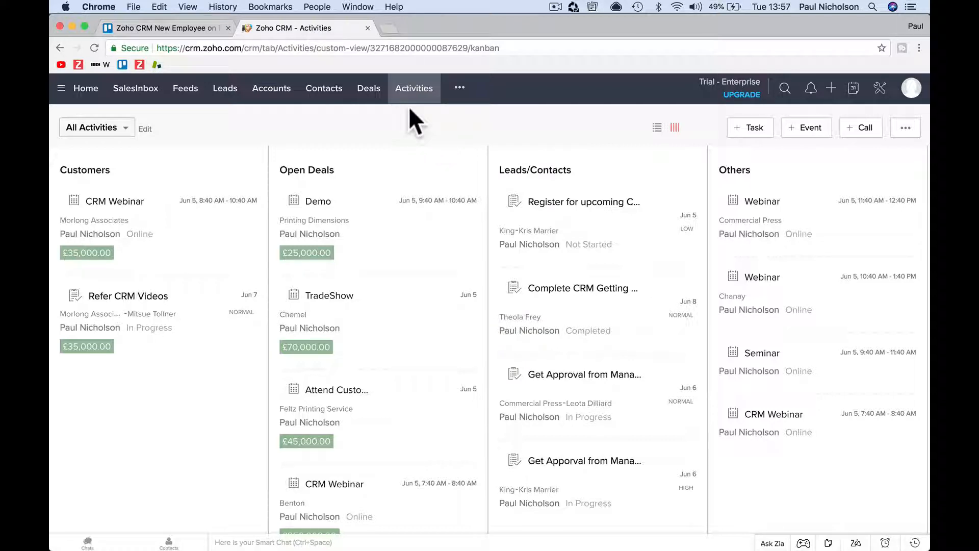
pyautogui.click(459, 88)
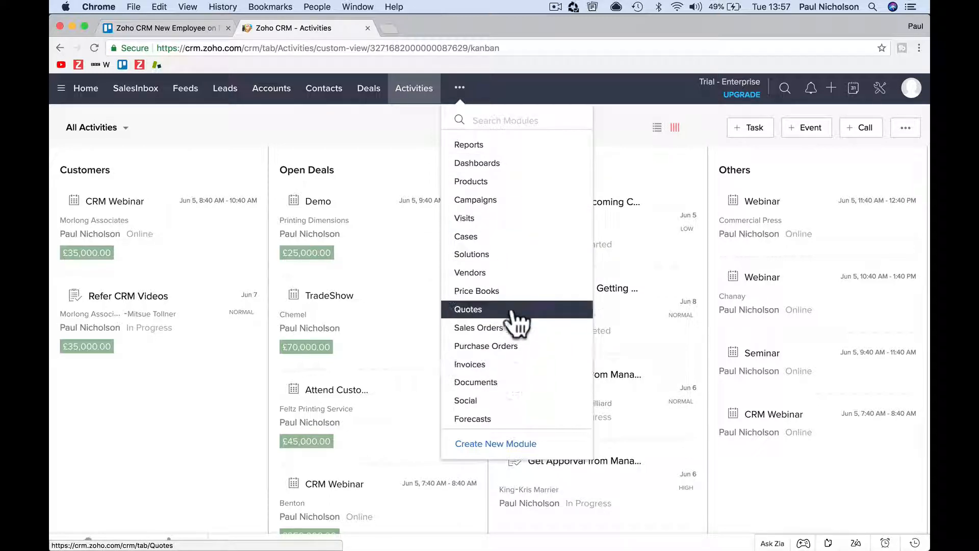
pyautogui.click(525, 146)
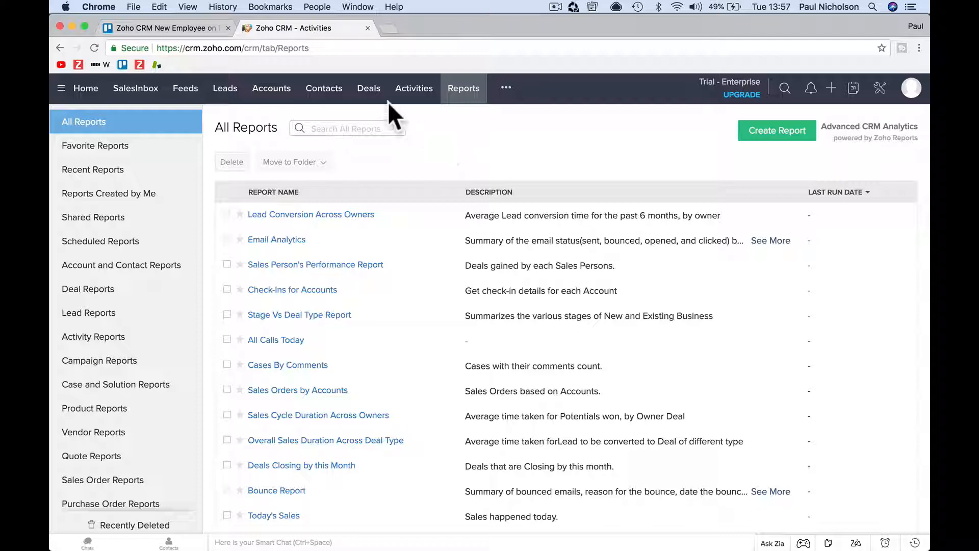
# Open the first record in the Contacts list and review its notes, attachments, deals and open activities
pyautogui.click(332, 95)
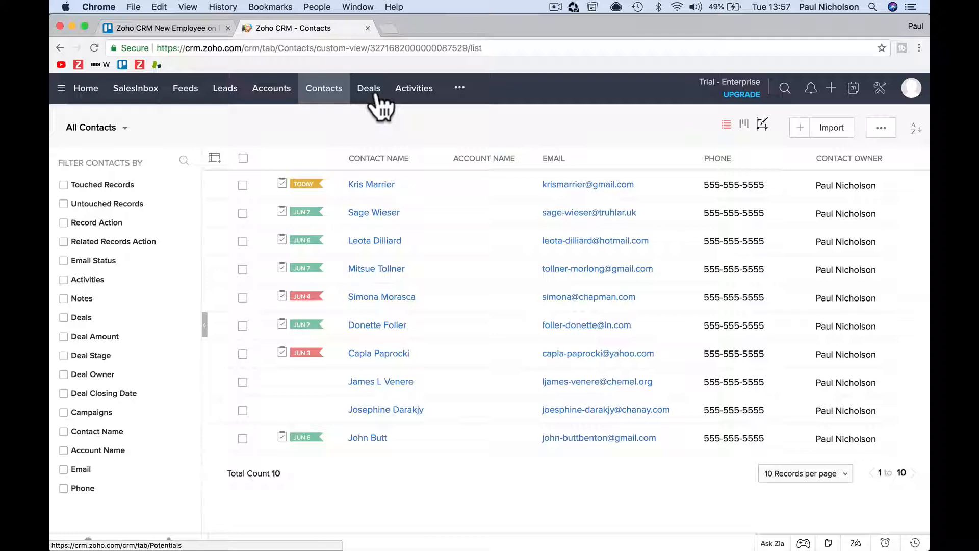
pyautogui.click(397, 184)
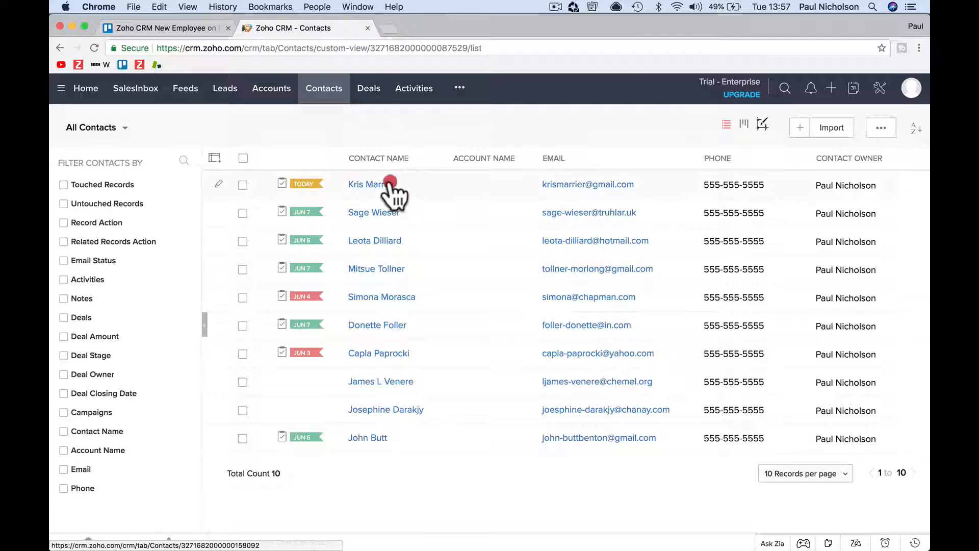
pyautogui.scroll(-5, 512, 428)
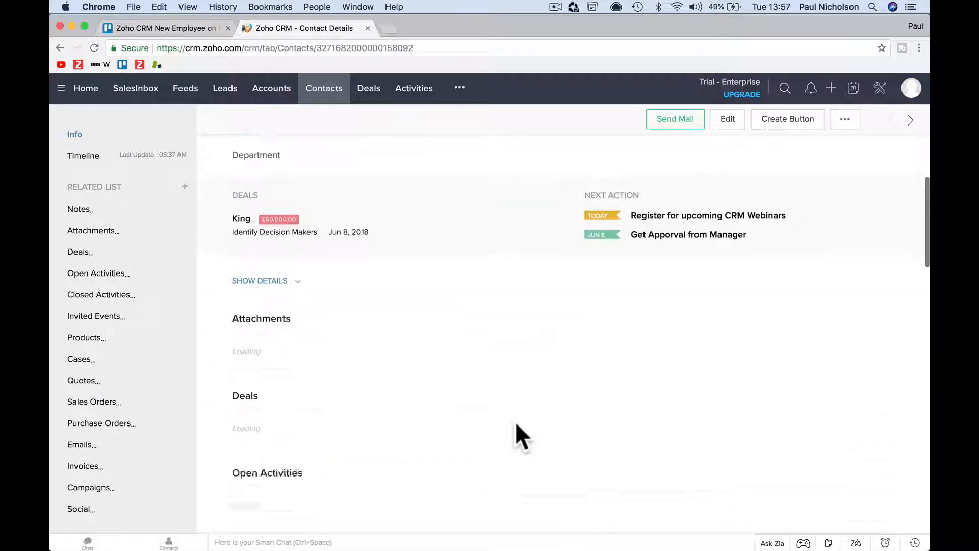
pyautogui.scroll(-5, 515, 421)
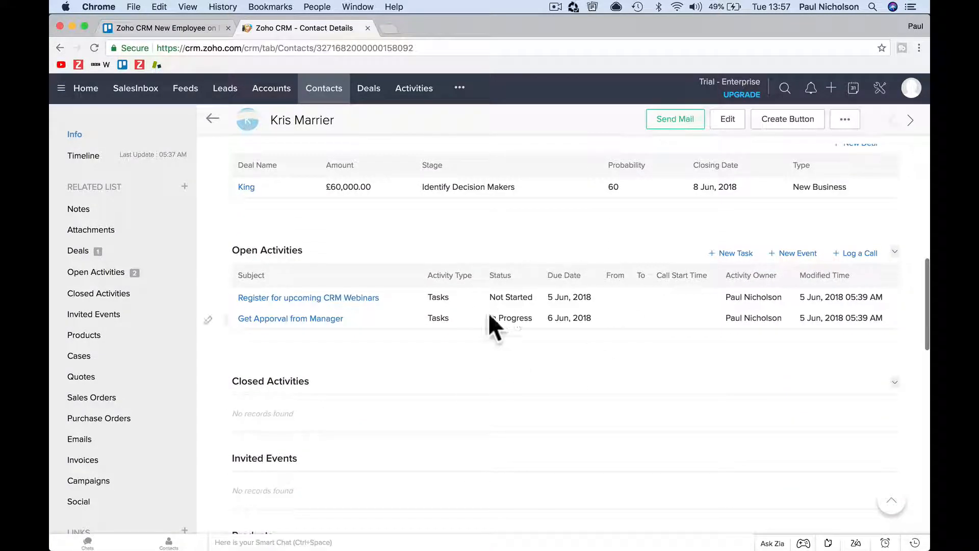
pyautogui.scroll(8, 450, 352)
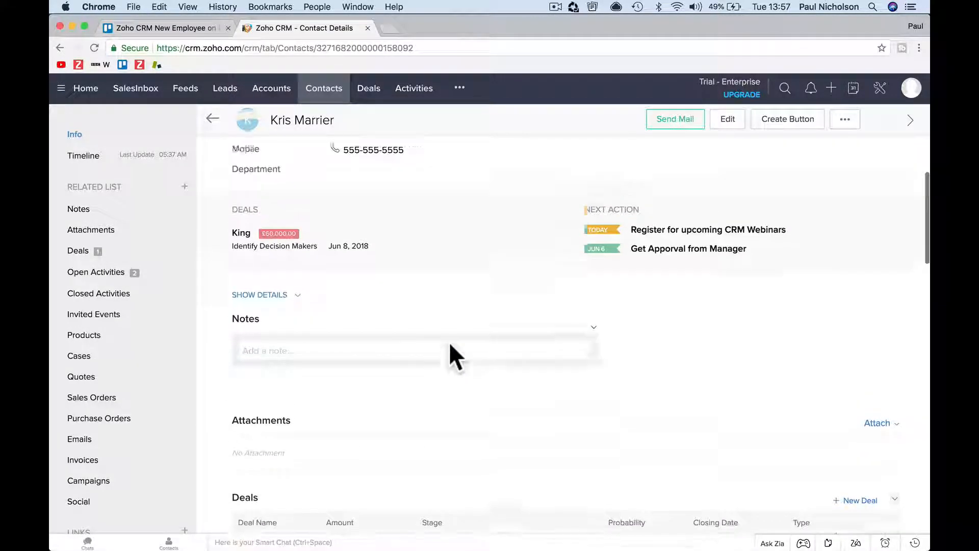
pyautogui.scroll(-5, 448, 346)
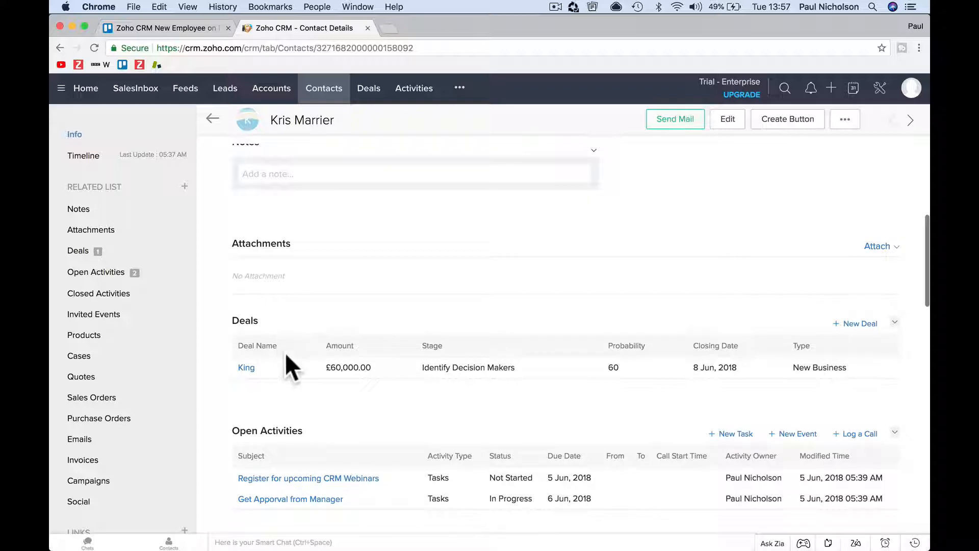
pyautogui.scroll(-2, 398, 378)
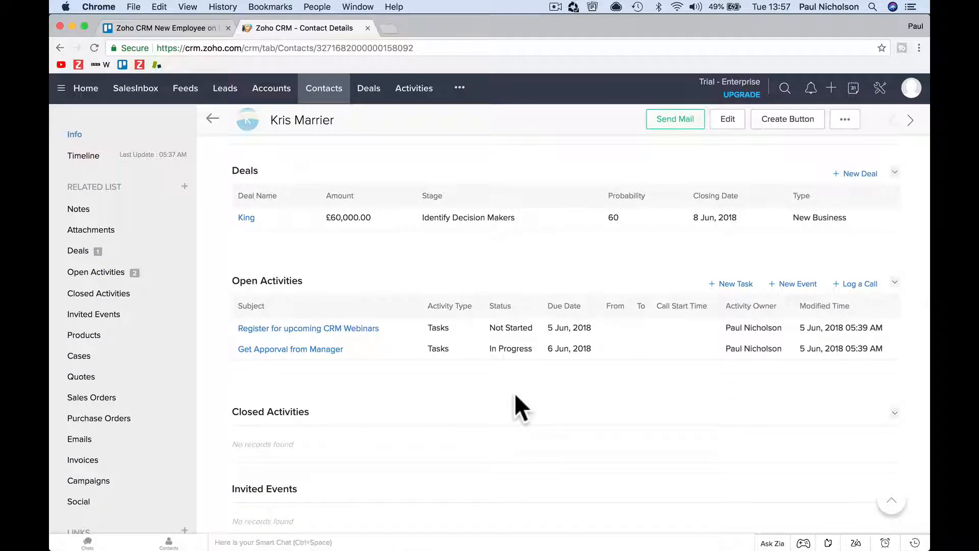
pyautogui.scroll(2, 515, 395)
pyautogui.scroll(7, 515, 393)
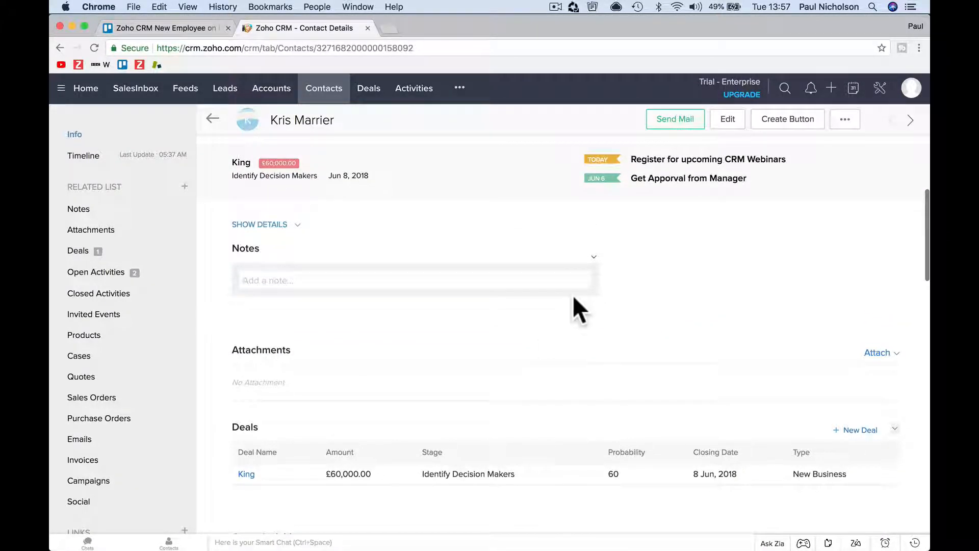
# Open the Standard layout of the Contacts module from the Modules and Fields setup
pyautogui.click(879, 88)
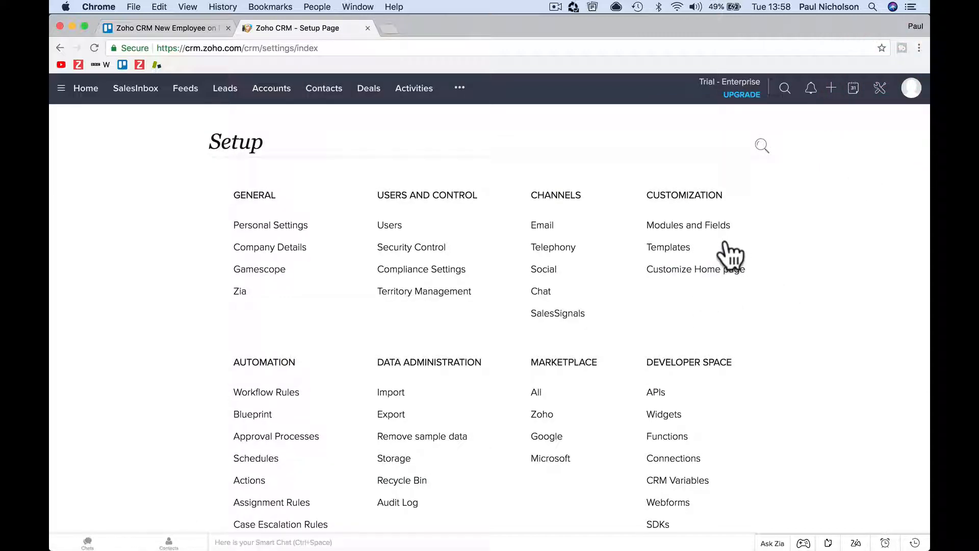
pyautogui.click(686, 226)
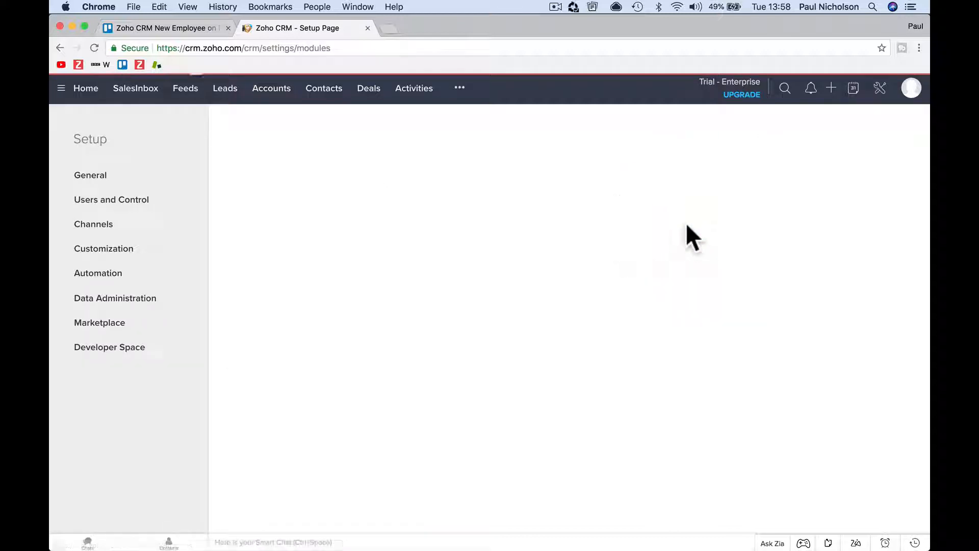
pyautogui.click(252, 317)
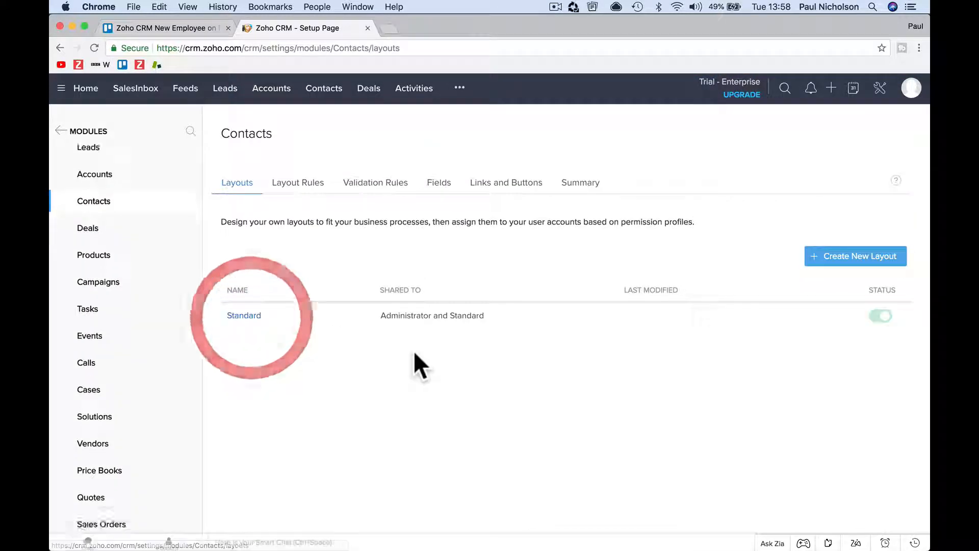
pyautogui.click(244, 317)
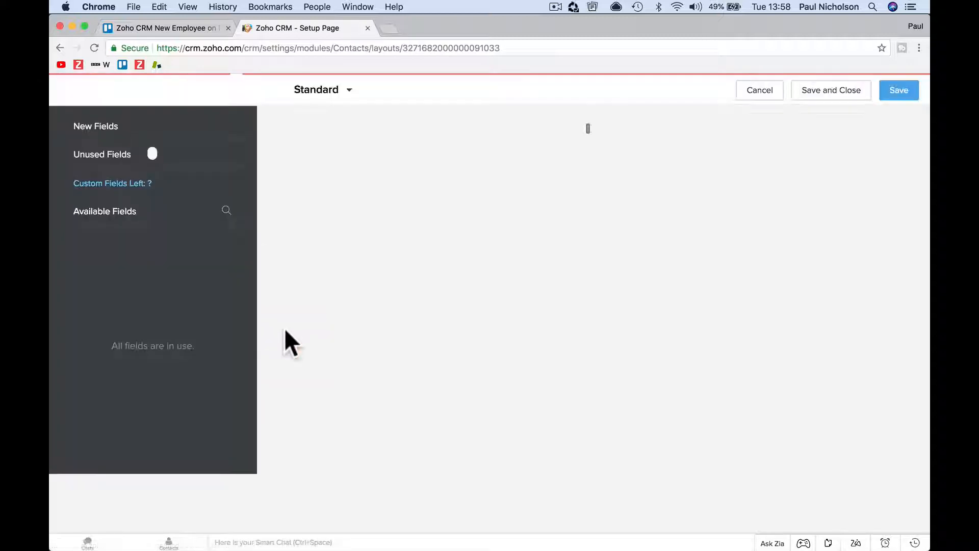
# Examine the fields in the Contact Information, Address Information and Description Information sections of the Standard contact layout
pyautogui.scroll(-3, 284, 328)
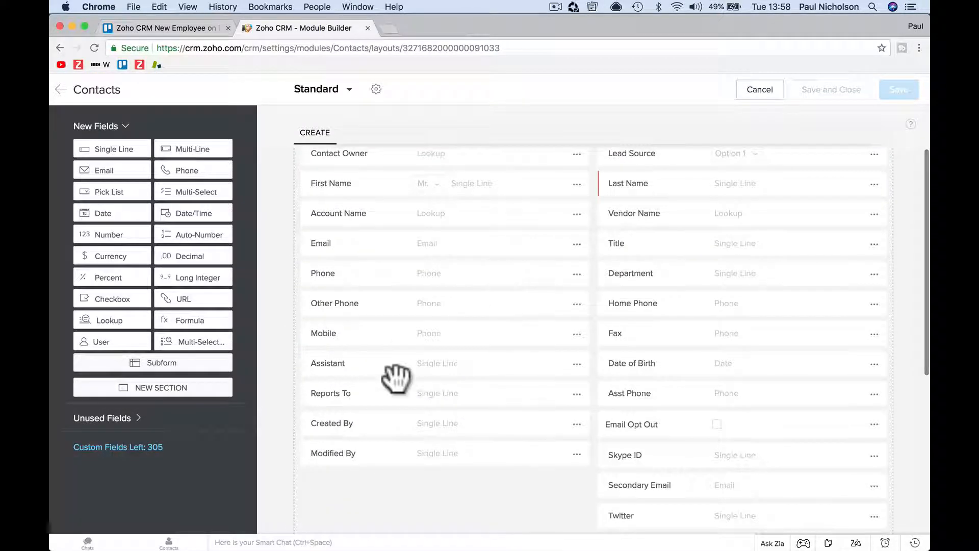
pyautogui.scroll(-2, 395, 376)
pyautogui.scroll(-3, 393, 375)
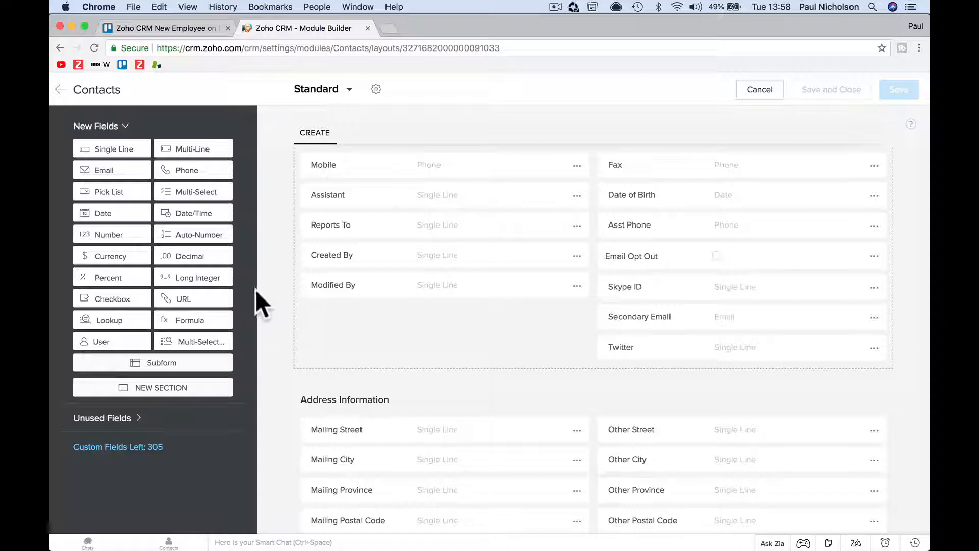
pyautogui.scroll(3, 400, 364)
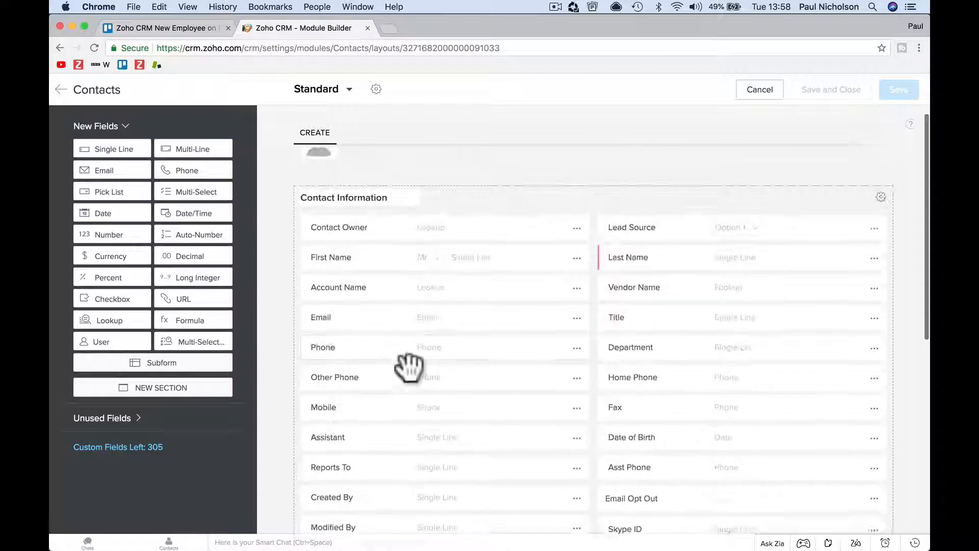
pyautogui.moveTo(337, 200); pyautogui.dragTo(324, 491)
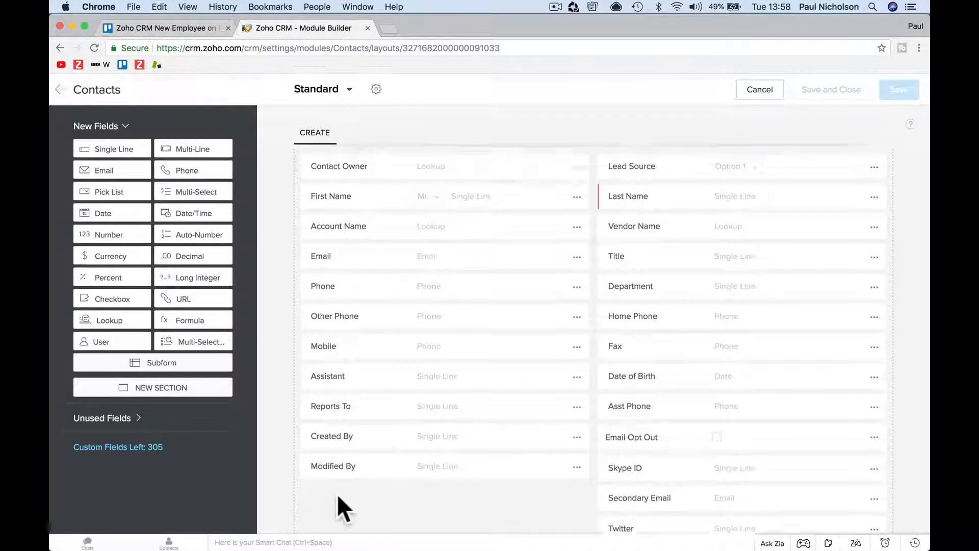
pyautogui.scroll(-15, 349, 502)
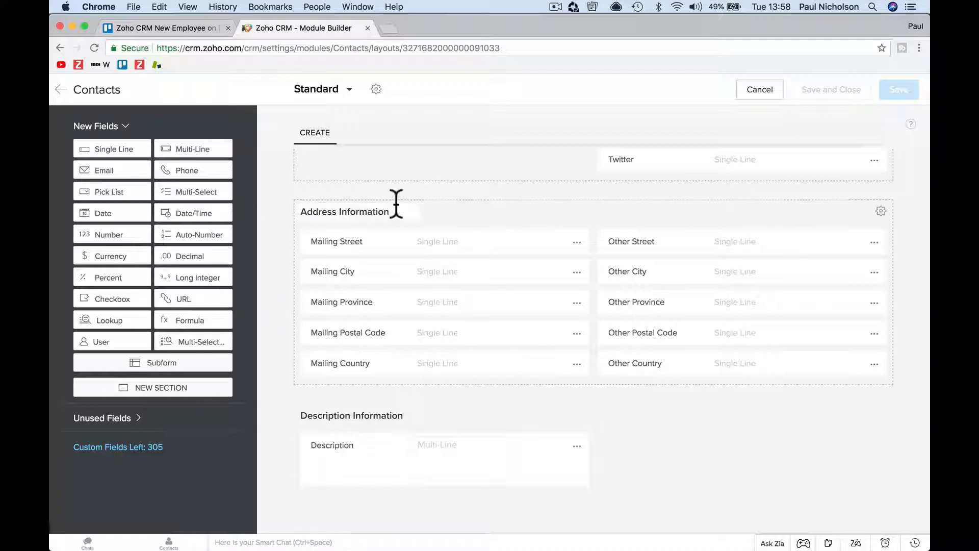
pyautogui.scroll(5, 403, 214)
pyautogui.scroll(3, 410, 220)
pyautogui.scroll(-5, 396, 210)
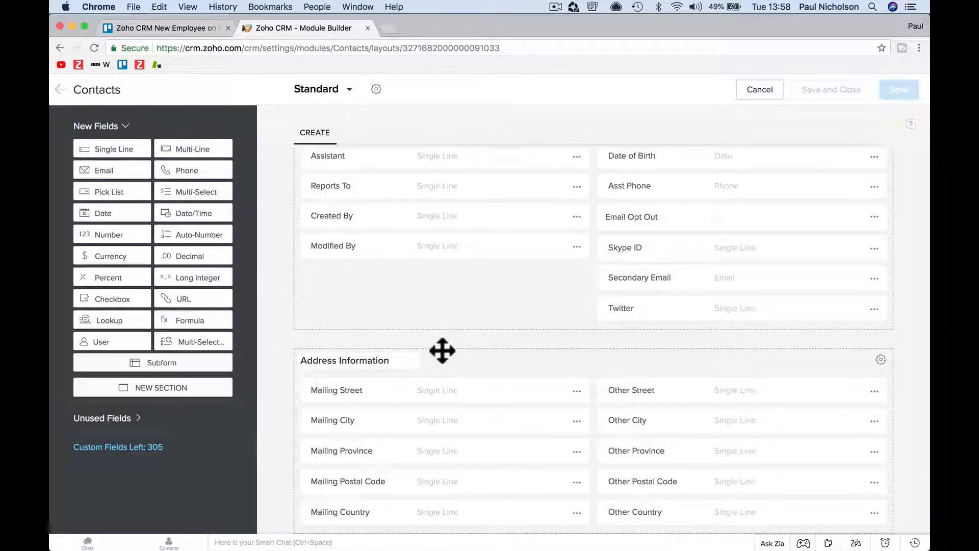
pyautogui.scroll(-3, 442, 350)
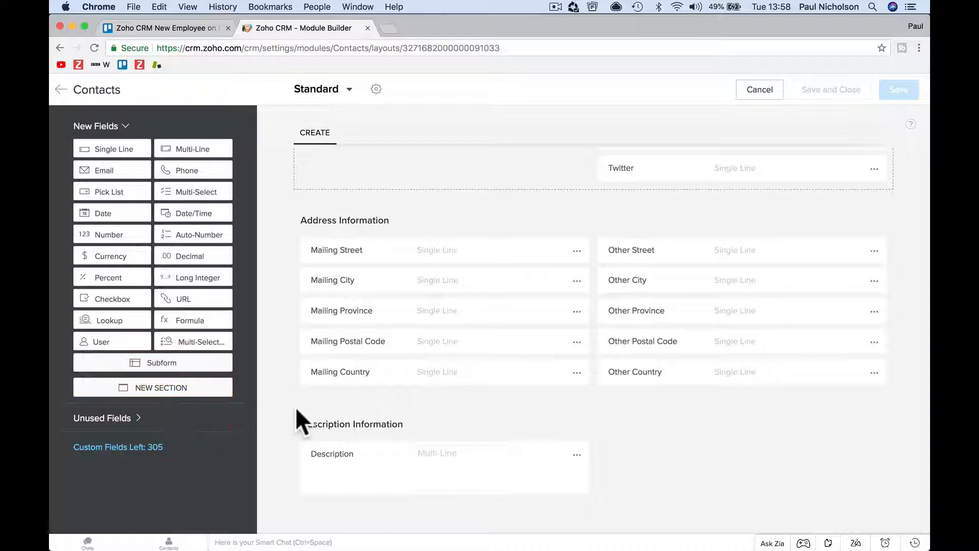
pyautogui.scroll(1, 505, 296)
pyautogui.scroll(-1, 493, 284)
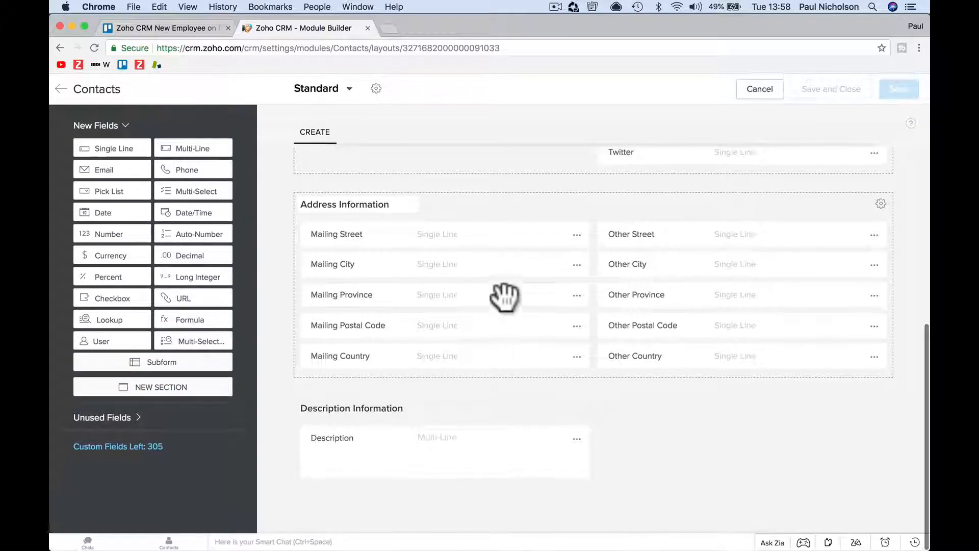
# Add a new section above Contact Information with Date, Number, Phone and Multi-Line fields, and discard the layout changes
pyautogui.moveTo(190, 390); pyautogui.dragTo(419, 329)
pyautogui.moveTo(108, 213); pyautogui.dragTo(414, 201)
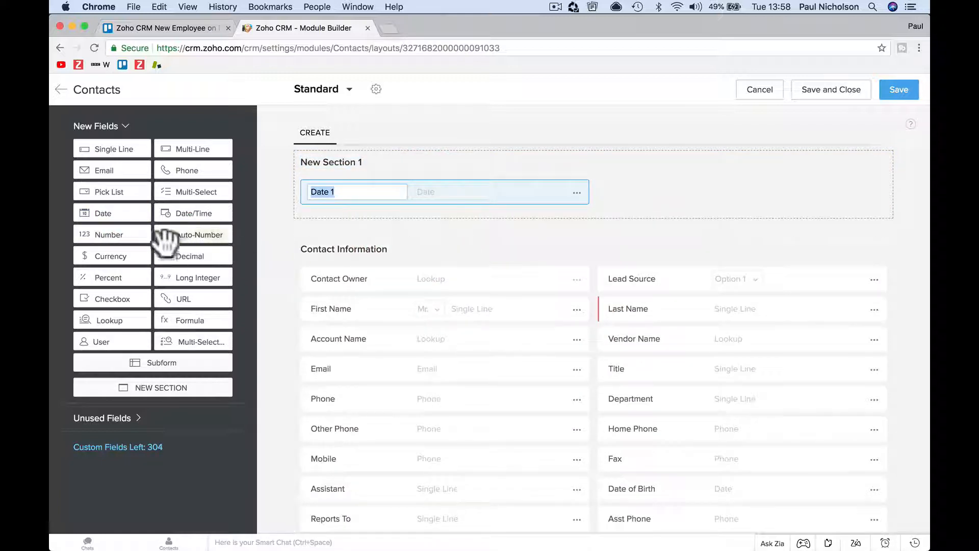
pyautogui.moveTo(132, 243); pyautogui.dragTo(368, 219)
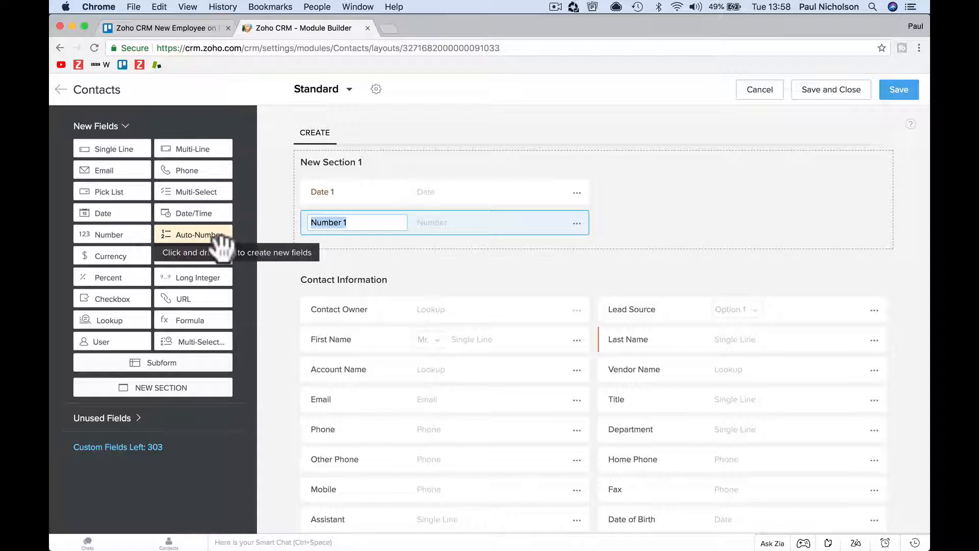
pyautogui.moveTo(192, 180); pyautogui.dragTo(410, 272)
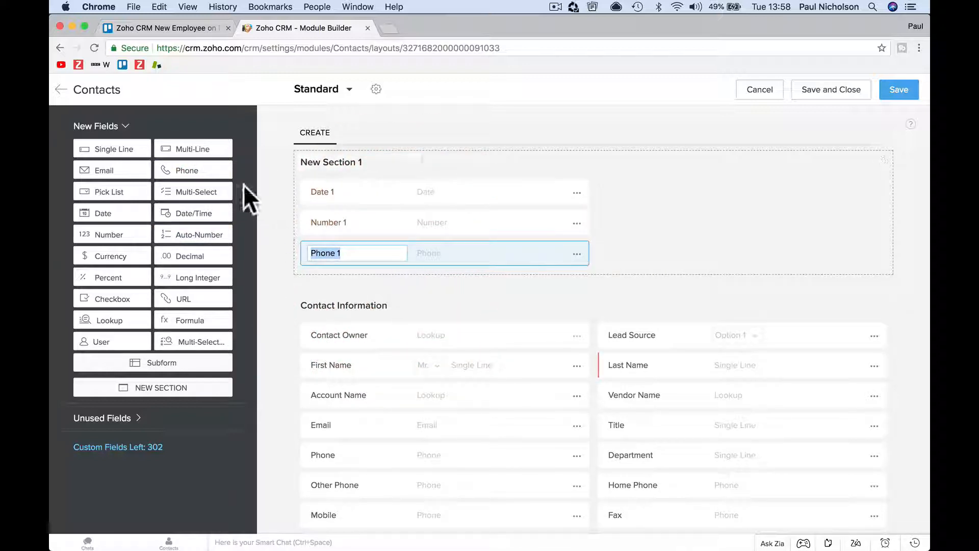
pyautogui.moveTo(209, 150); pyautogui.dragTo(434, 275)
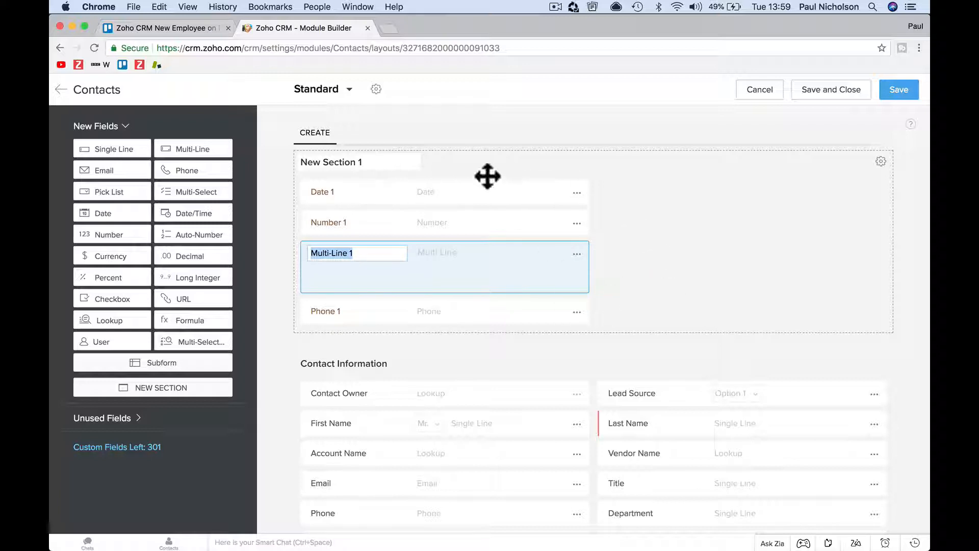
pyautogui.scroll(3, 485, 172)
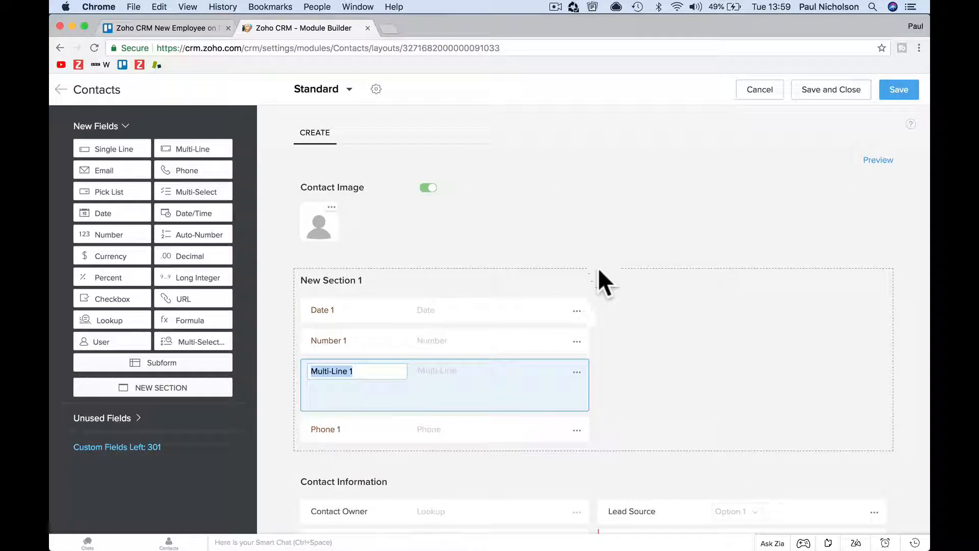
pyautogui.click(597, 267)
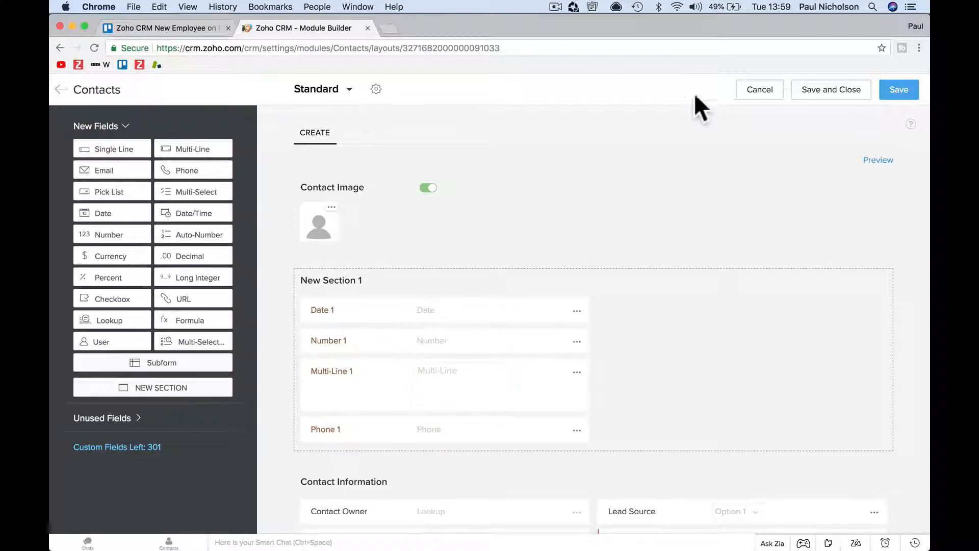
pyautogui.click(759, 91)
pyautogui.click(479, 358)
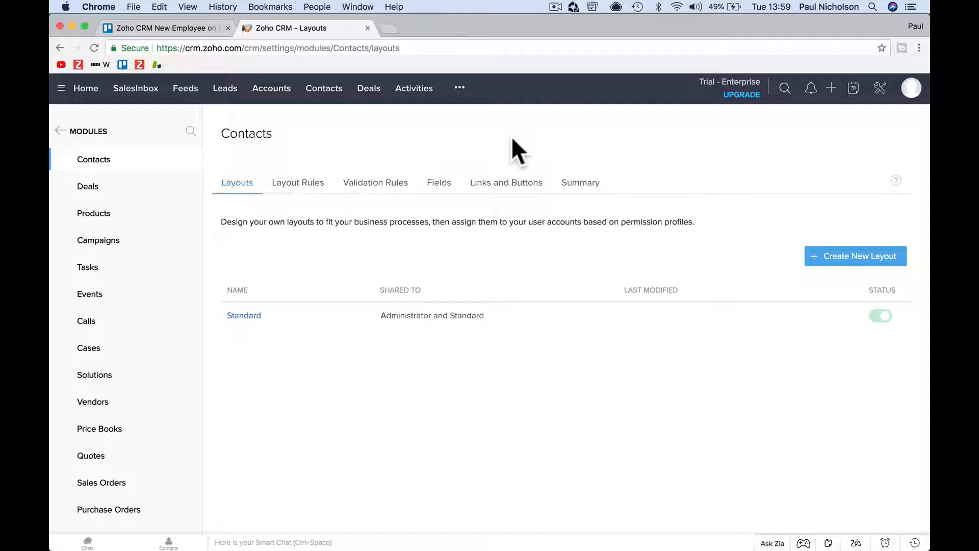
# Look through the Deals, Contacts and Accounts modules, return to Contacts, and view the lead owner details in the Leads list
pyautogui.click(370, 96)
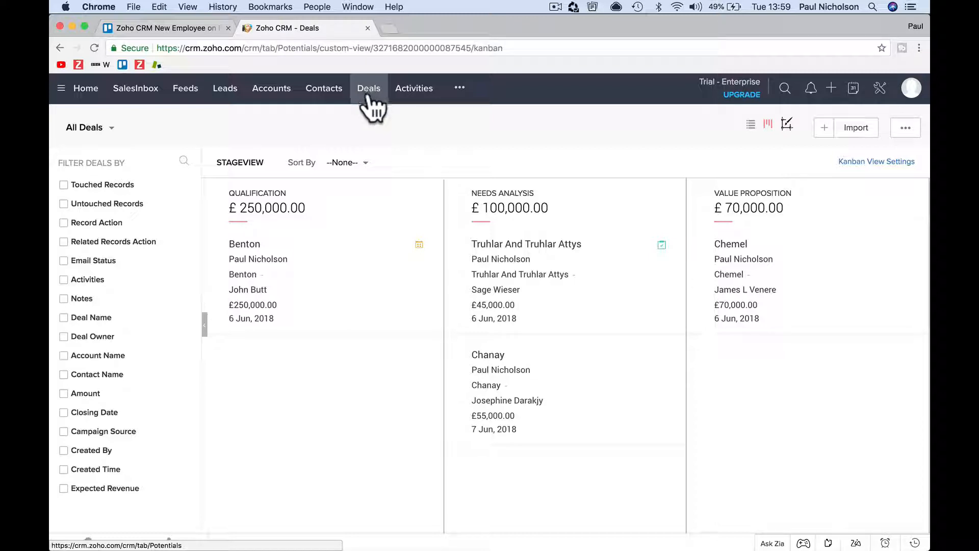
pyautogui.click(323, 95)
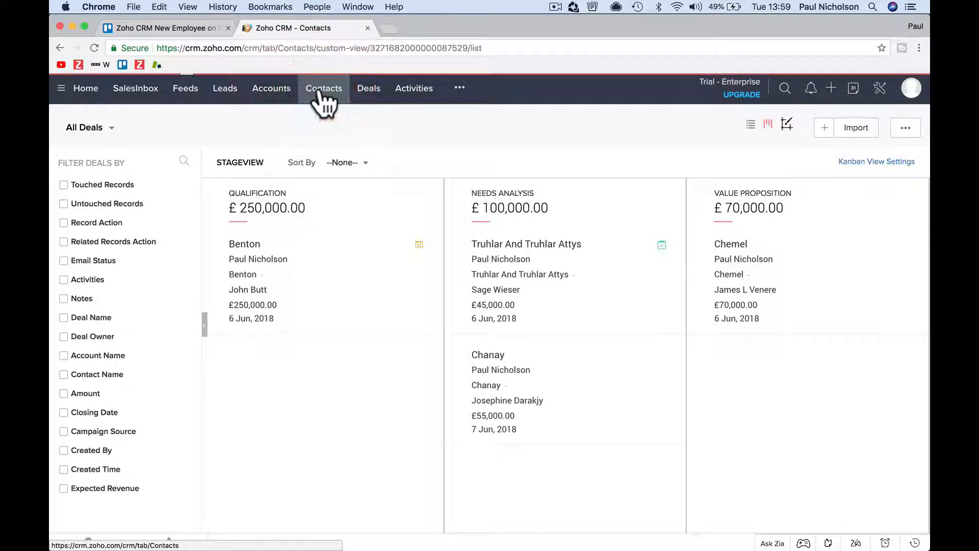
pyautogui.click(262, 90)
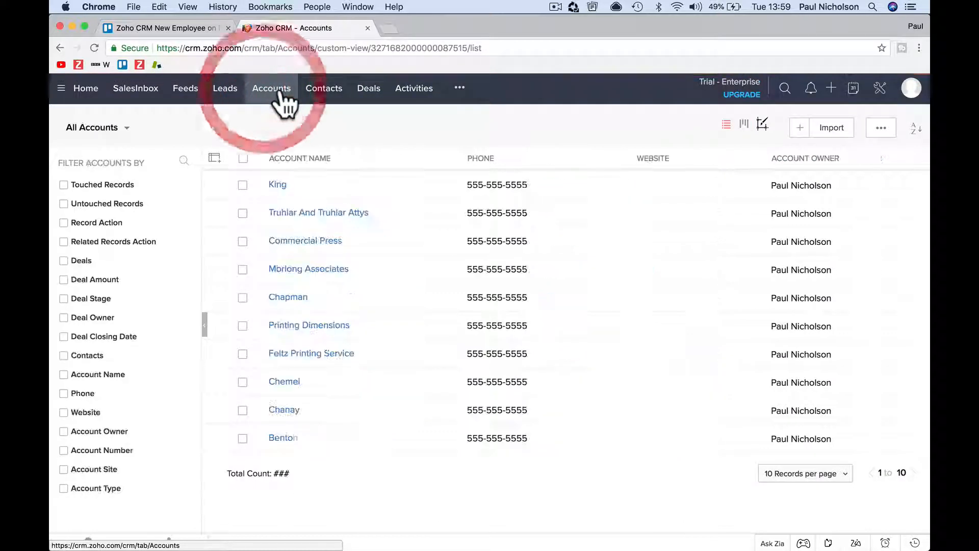
pyautogui.click(326, 97)
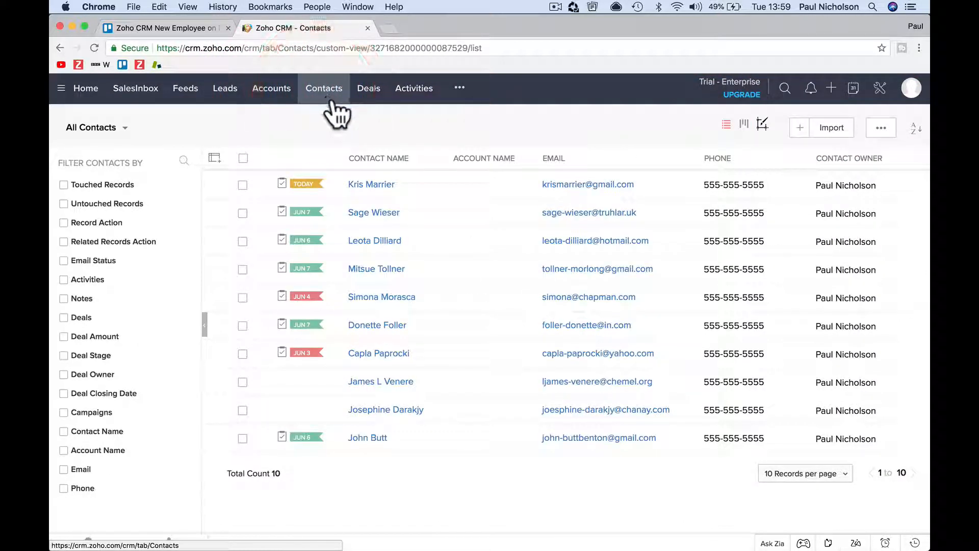
pyautogui.click(225, 92)
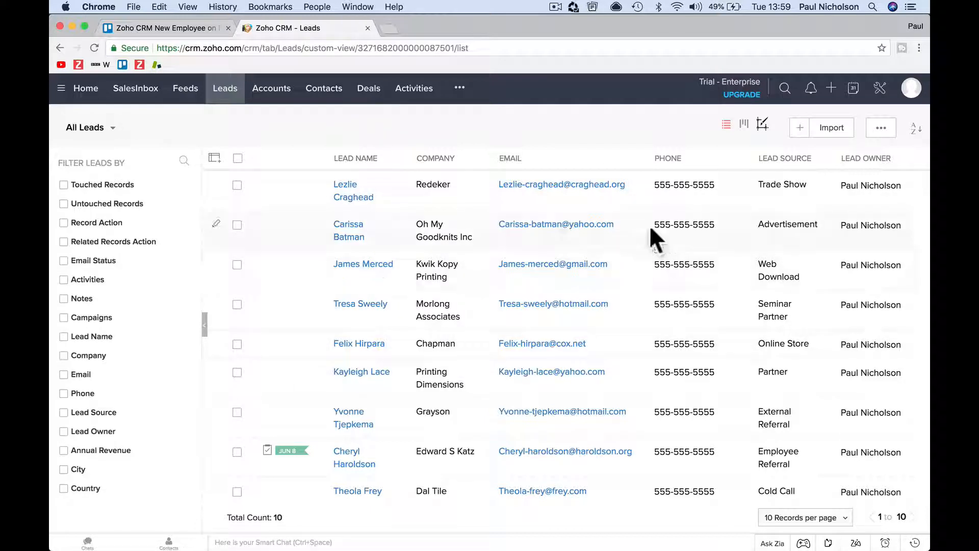
pyautogui.moveTo(870, 264)
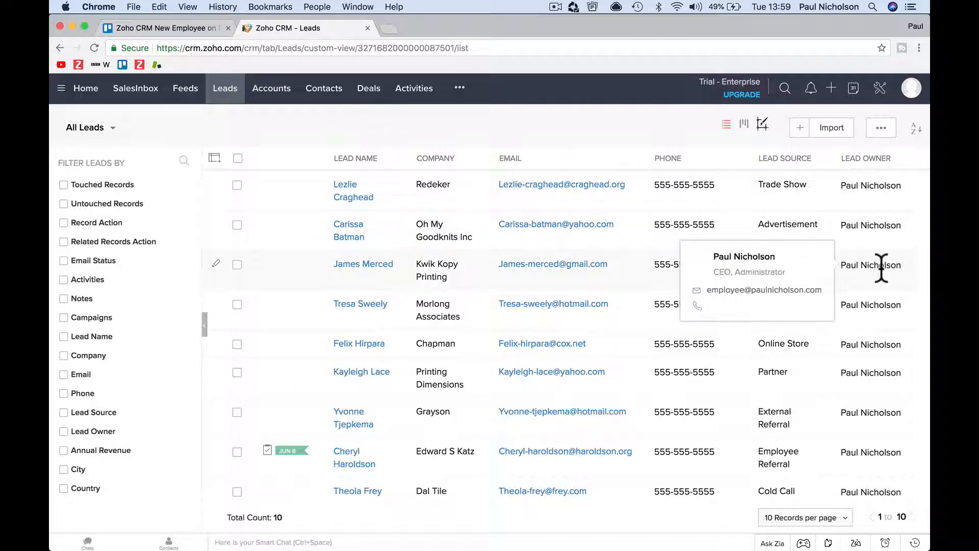
pyautogui.click(534, 131)
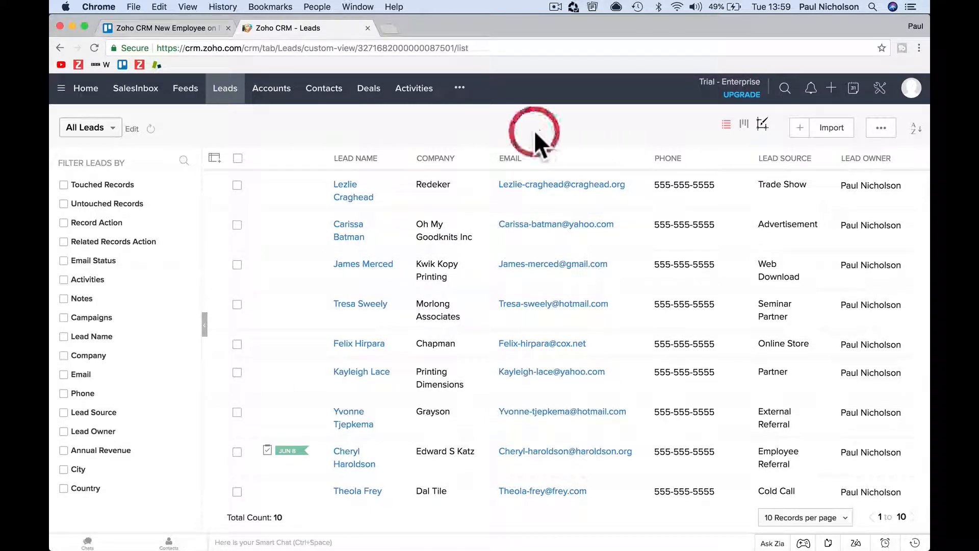